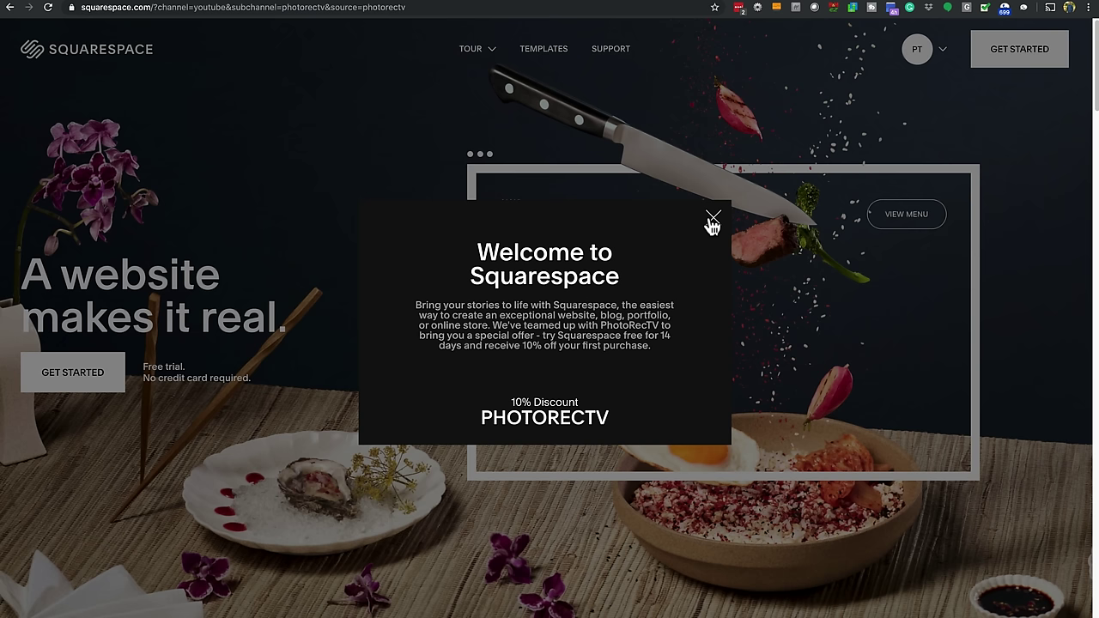
Dismiss the welcome offer and start a new site, finding website templates for the goal "sell photos"
click(713, 217)
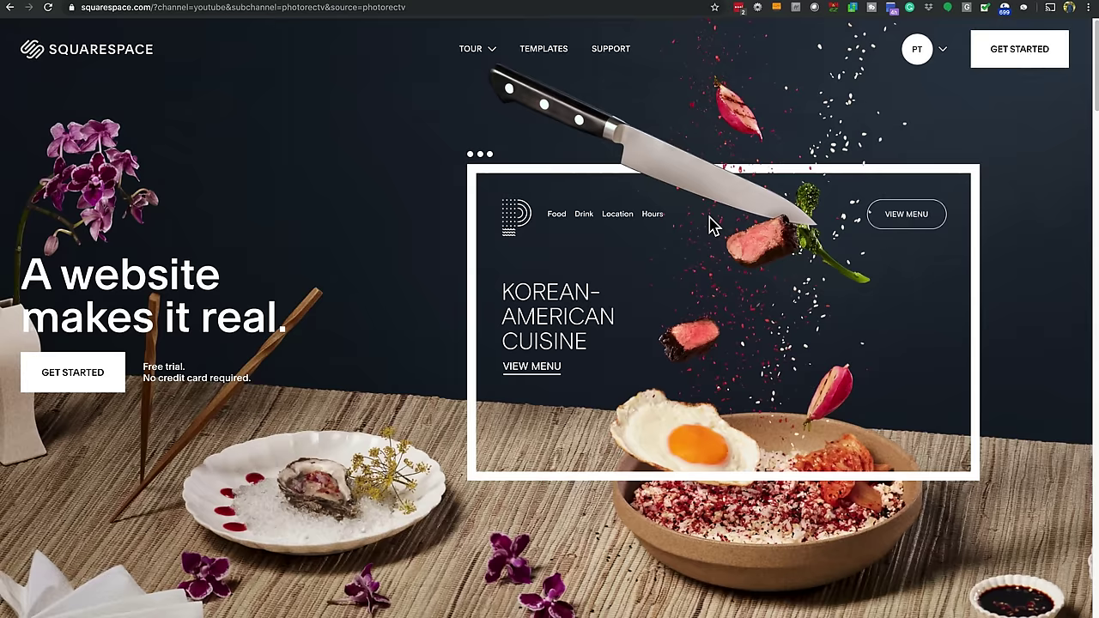
click(1022, 55)
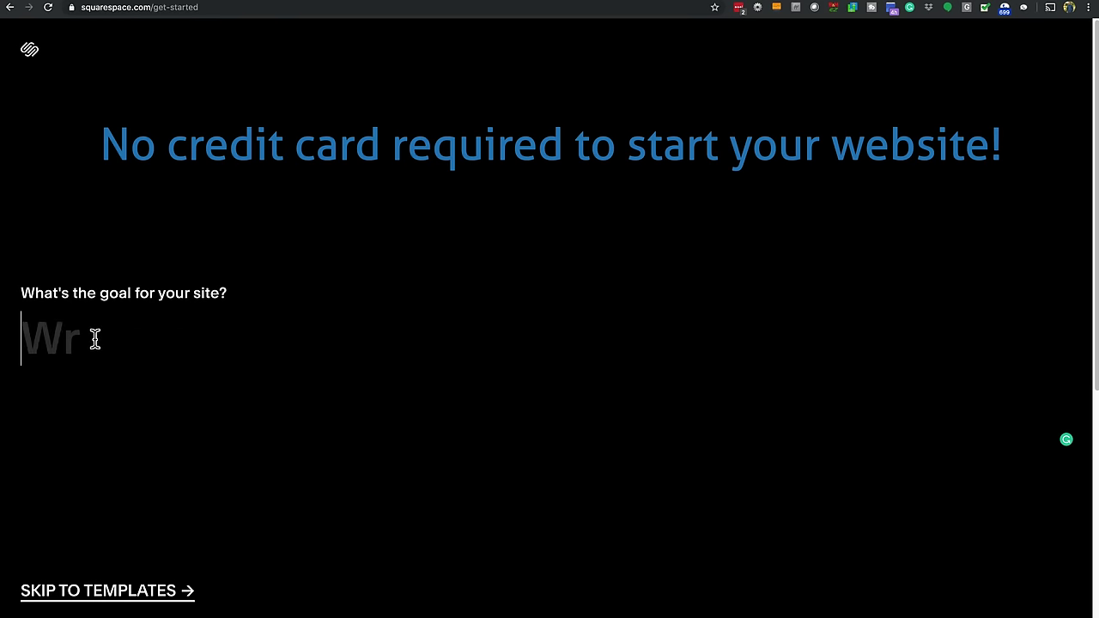
text(sell )
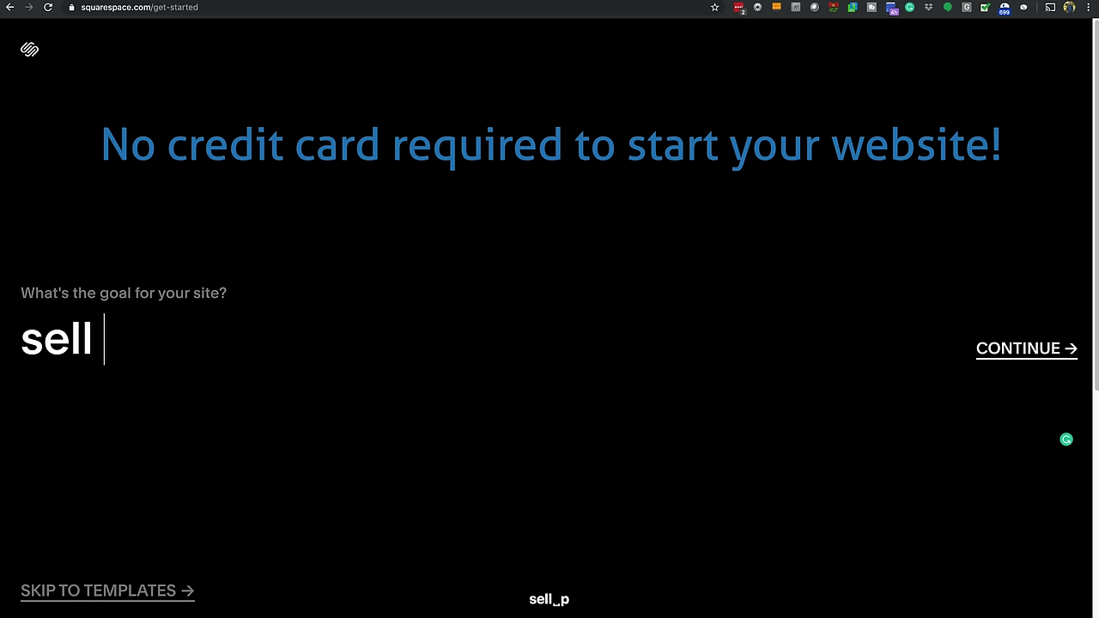
text(photos)
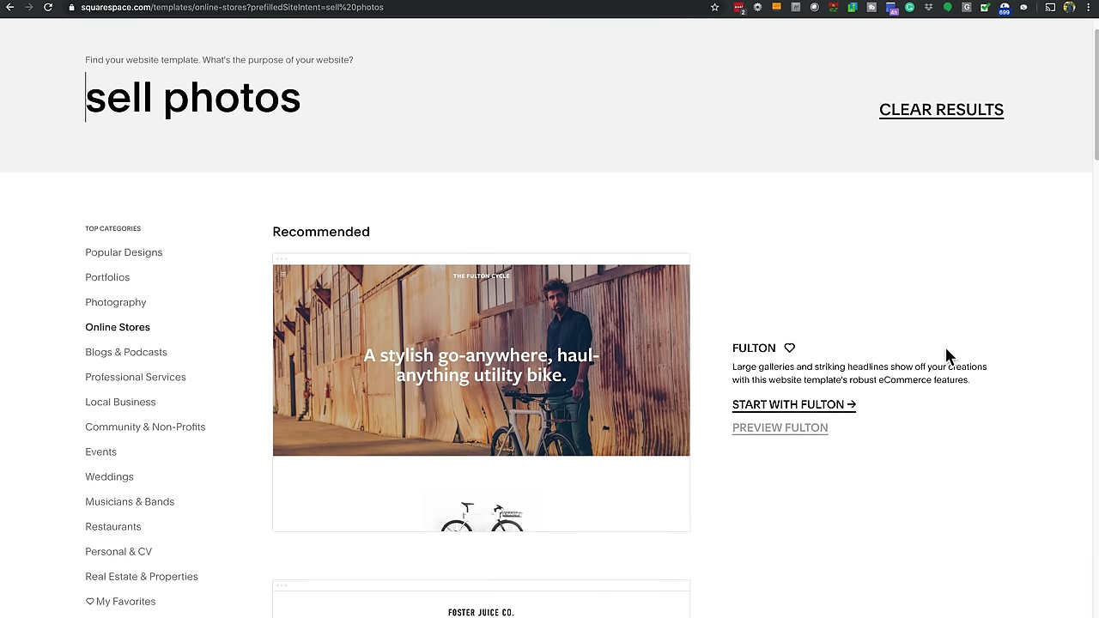
drag(732, 368, 825, 367)
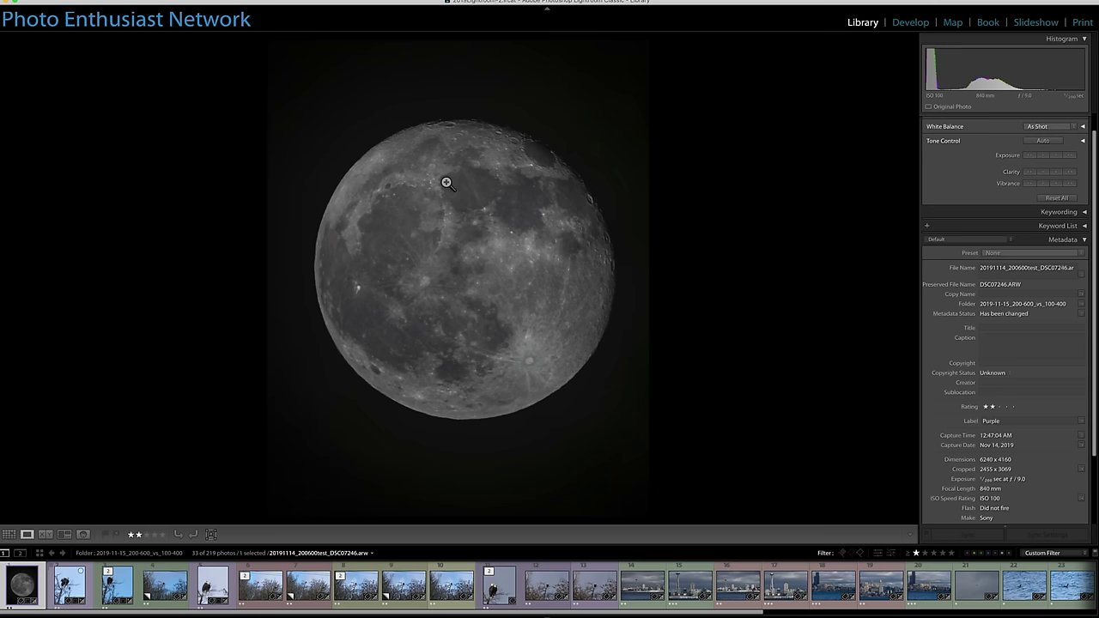
In Lightroom Classic, examine the moon photo's upper edge up close and its crop frame, and open the neighbouring eagle photo
click(494, 134)
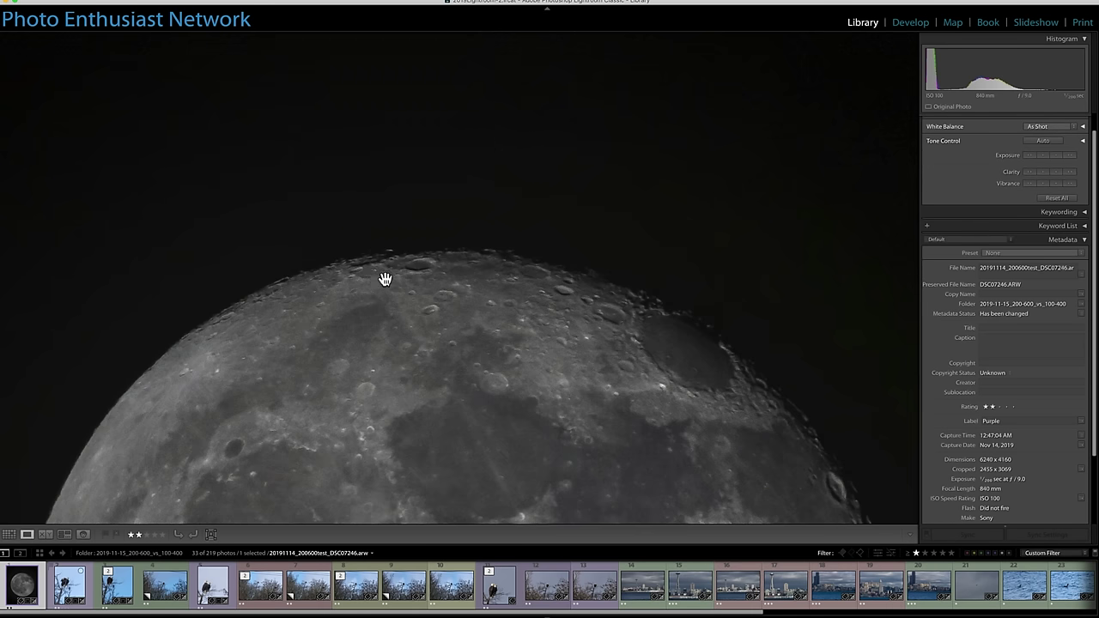
click(743, 403)
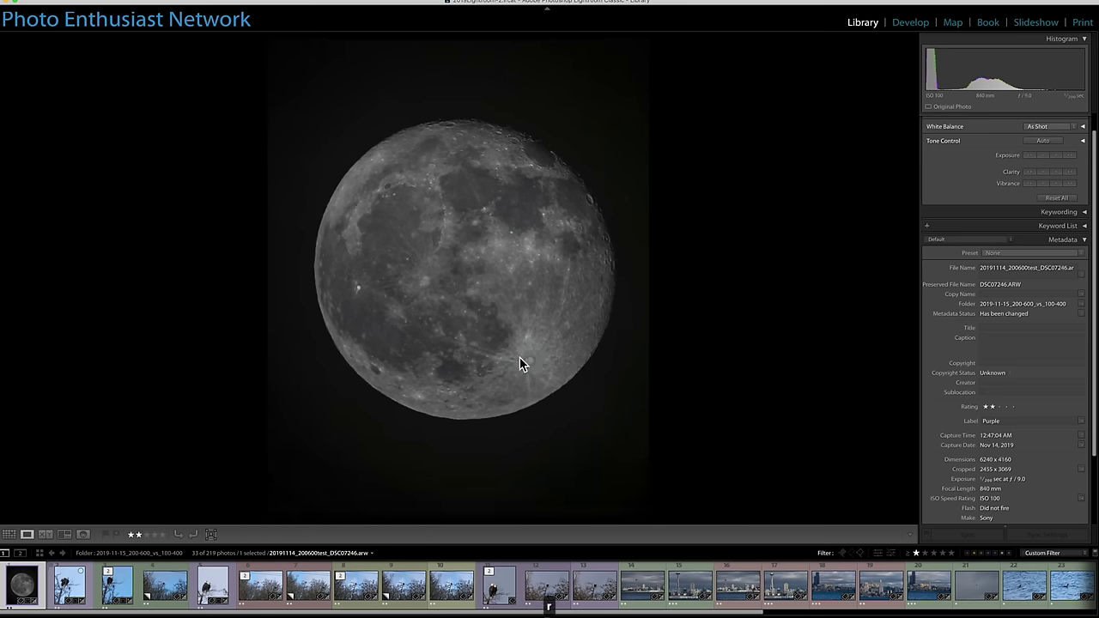
key(r)
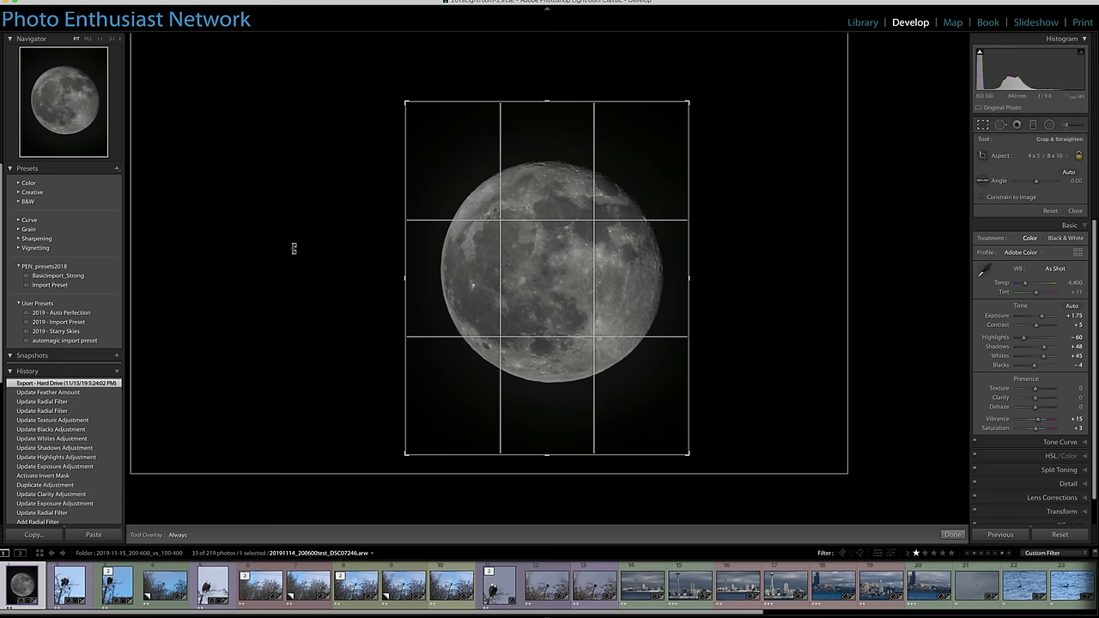
key(Return)
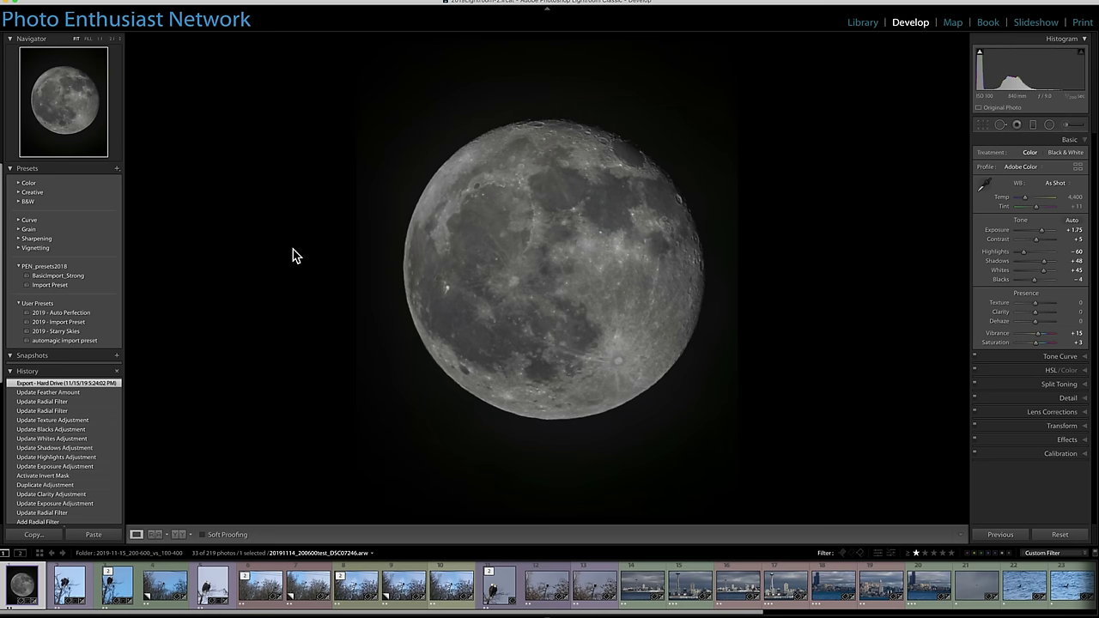
click(69, 590)
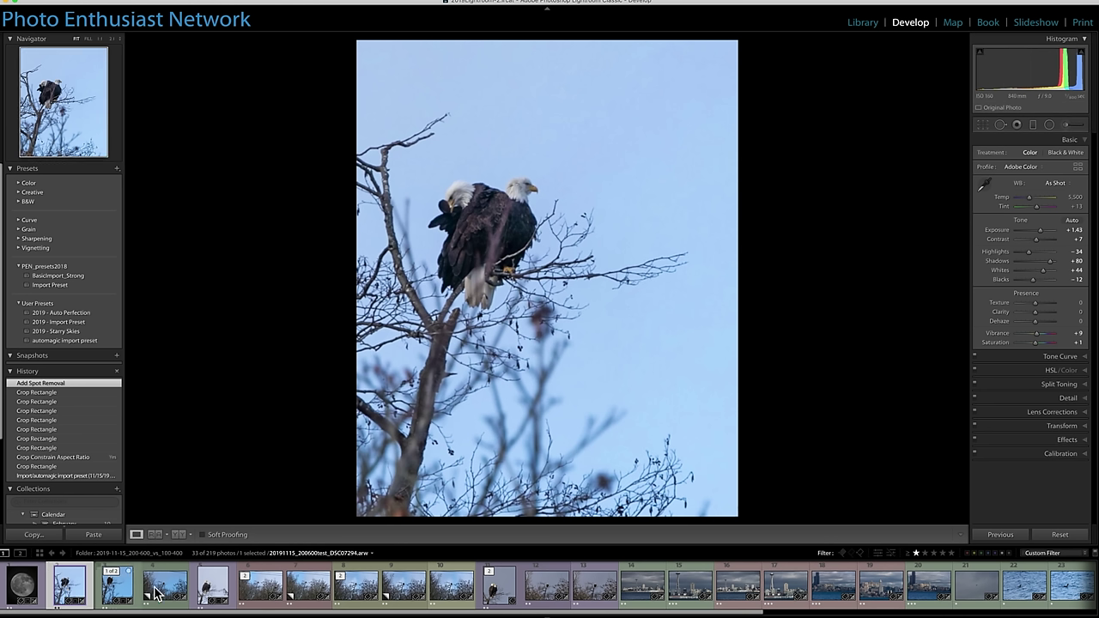
Switch to Photoshop and compare the layers of 3shots_100-600.psd by hiding 100-400, 100-400 + 1.4x and 200-600 in turn
click(539, 615)
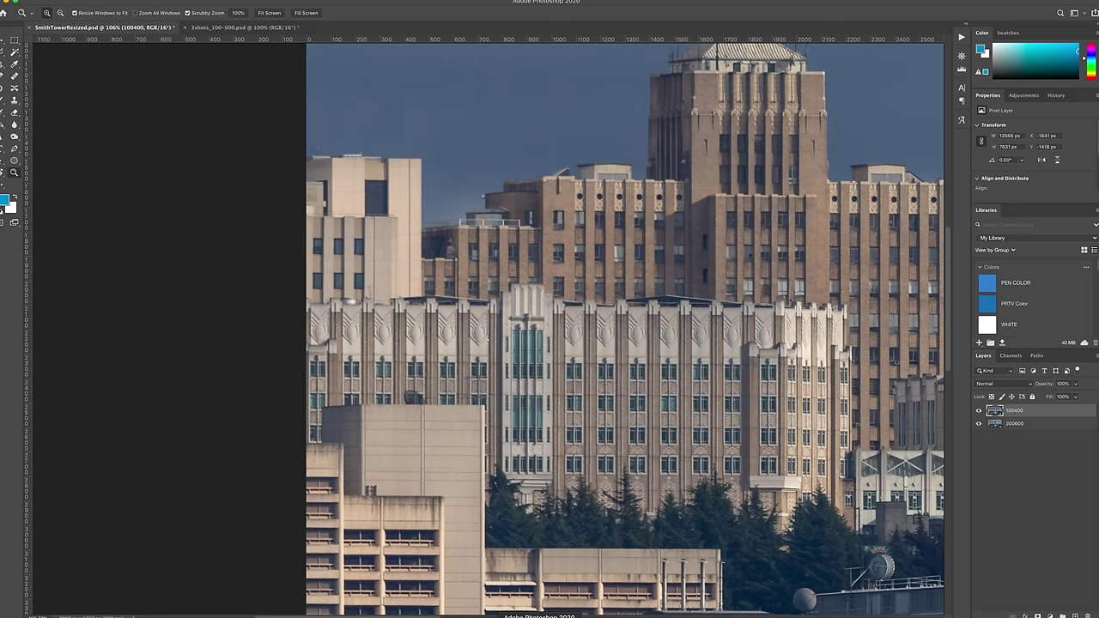
click(223, 29)
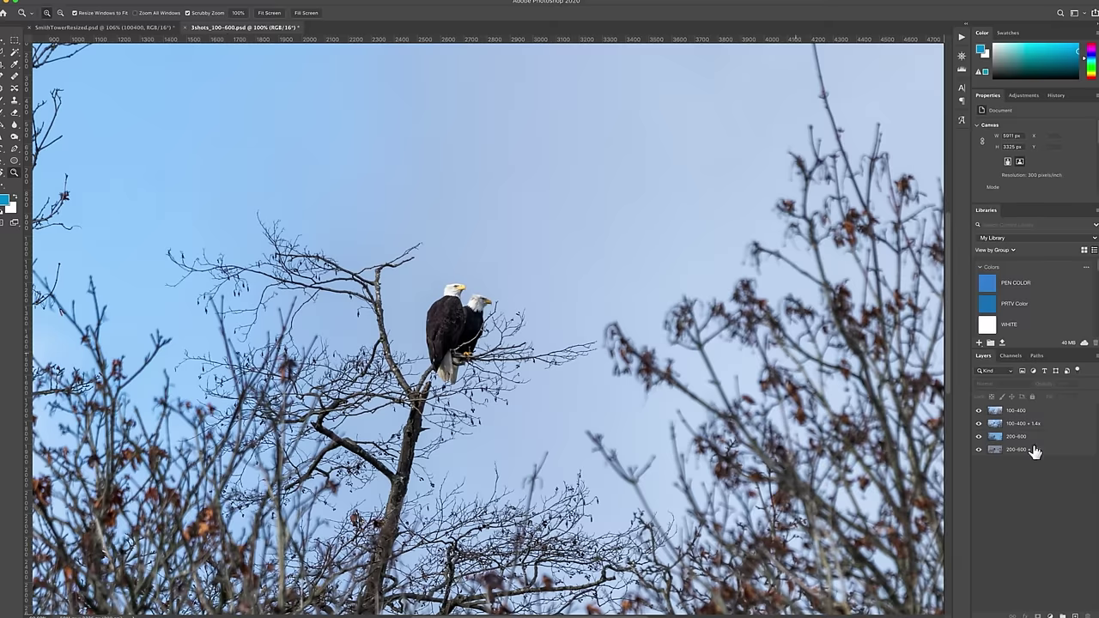
key(super+minus)
key(super+minus)
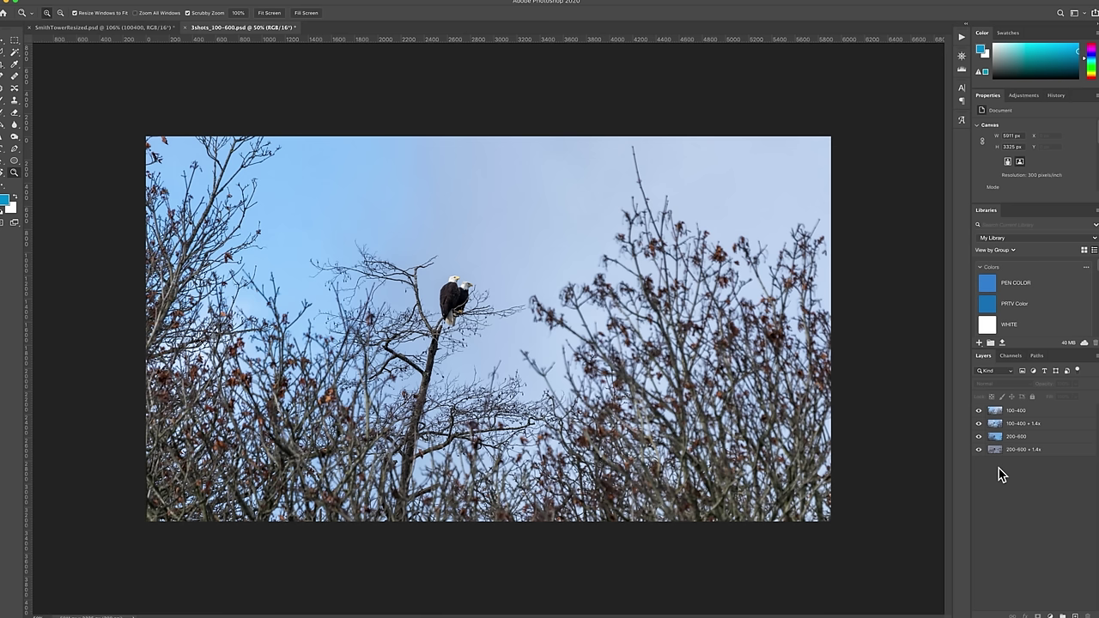
click(978, 423)
click(978, 411)
click(978, 413)
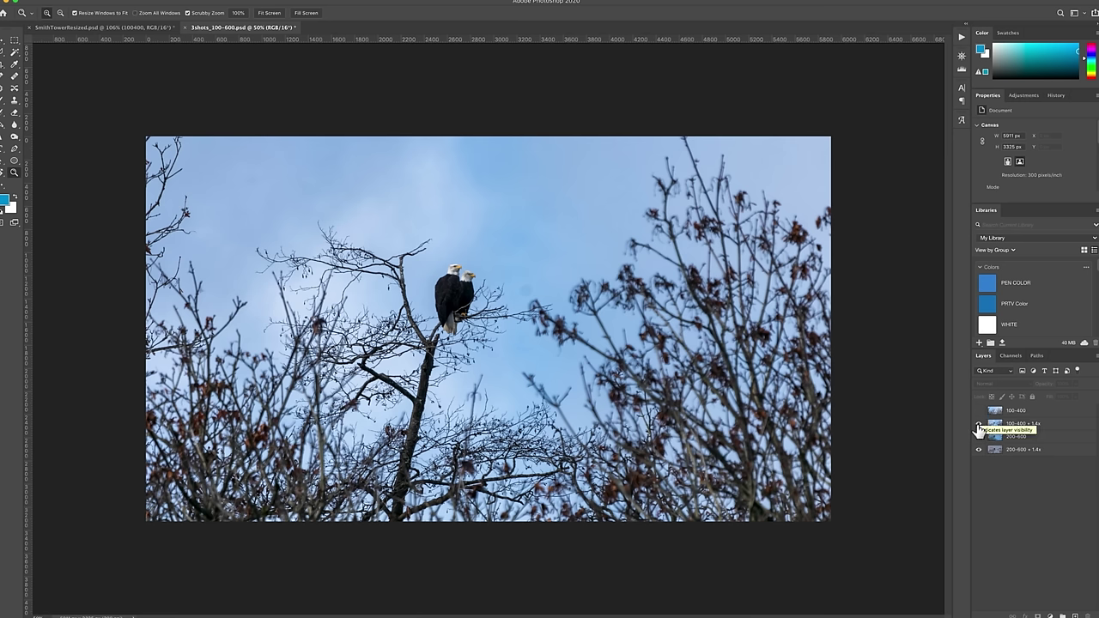
click(978, 426)
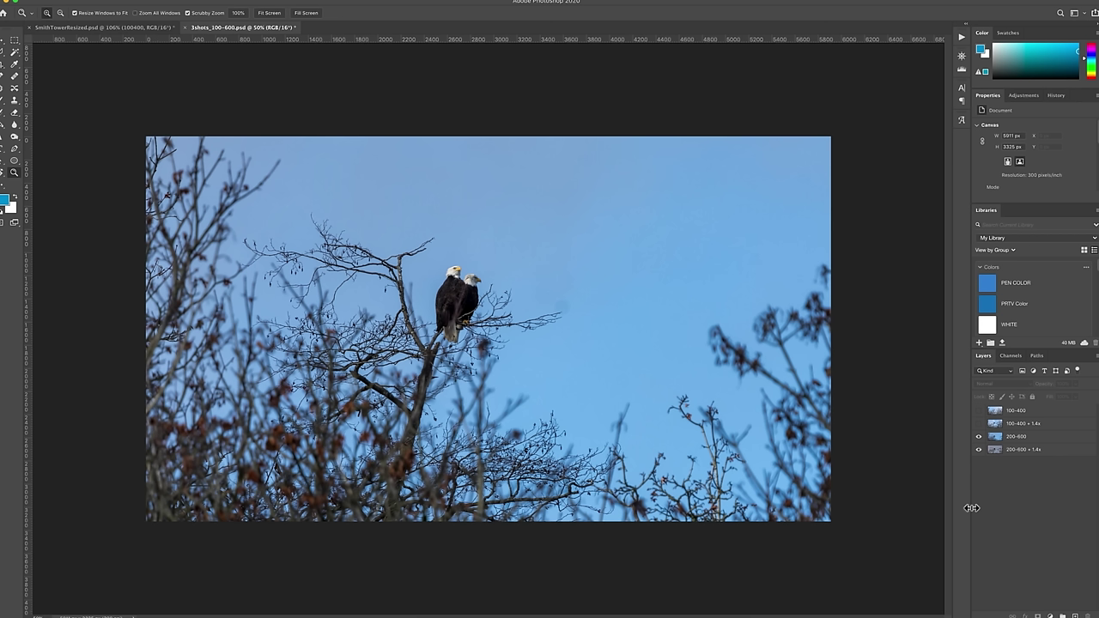
click(982, 440)
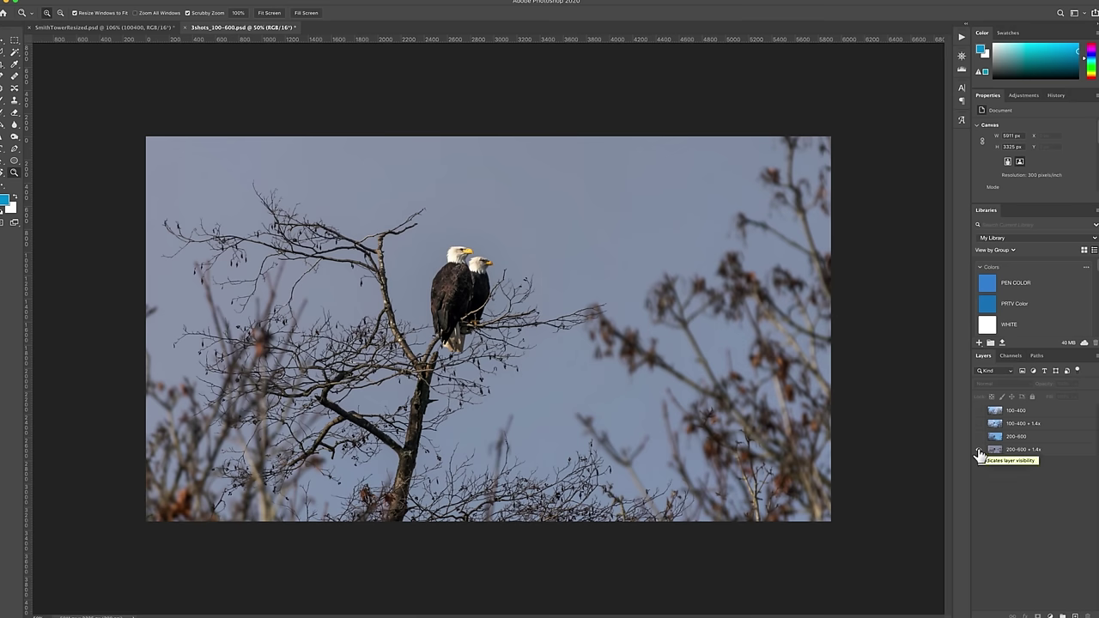
Zoom in on the two eagles and show the 200-600, 100-400 + 1.4x and 100-400 layers again, one by one
key(z)
drag(498, 260, 499, 313)
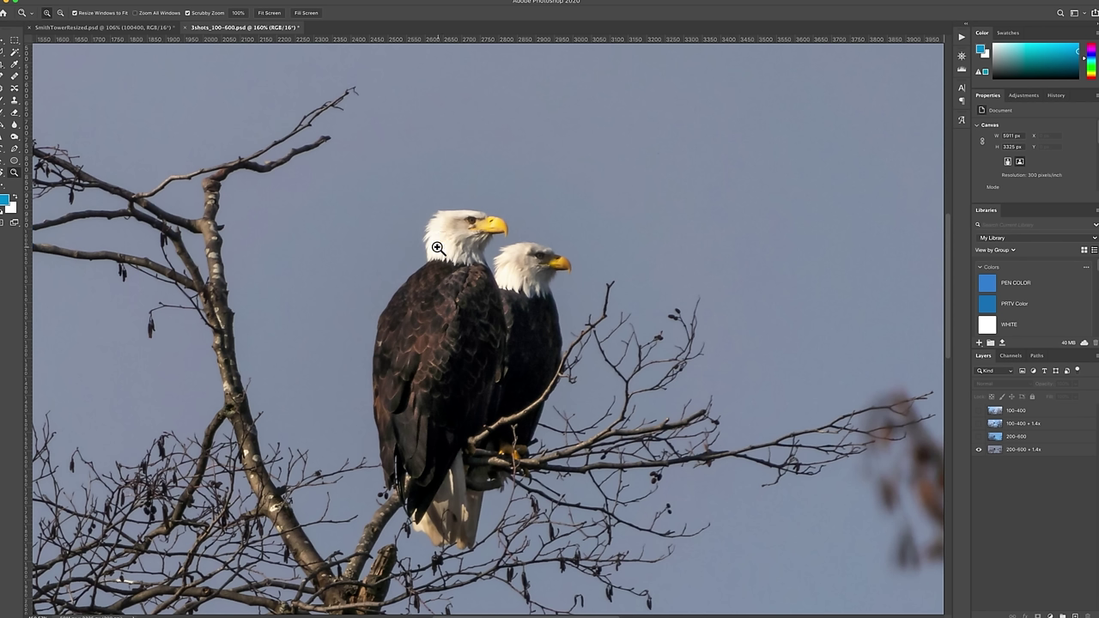
click(980, 439)
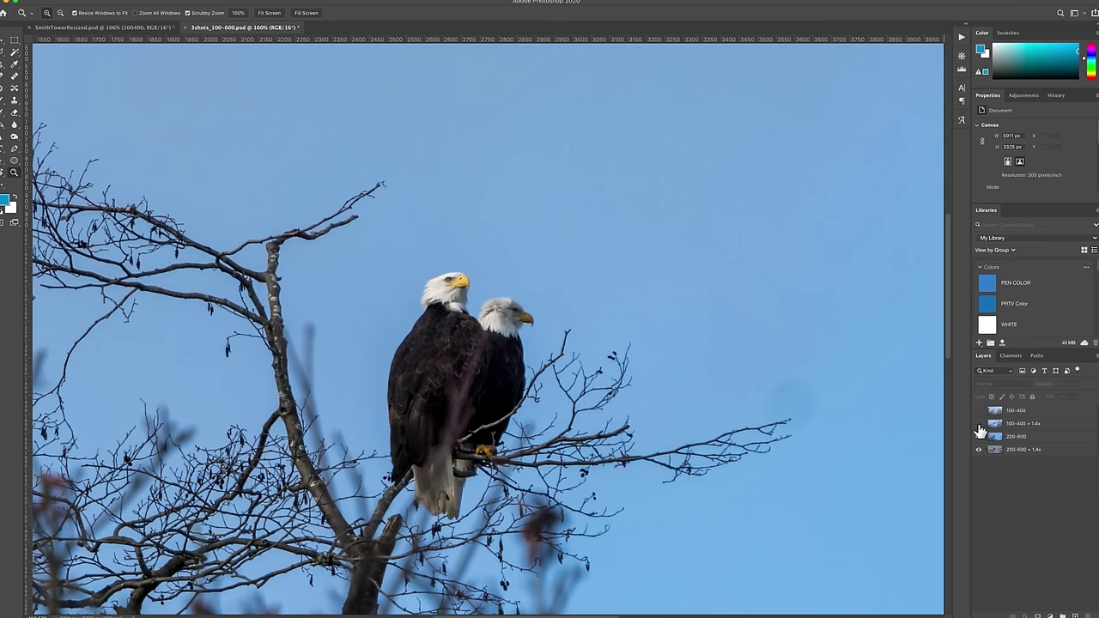
click(979, 427)
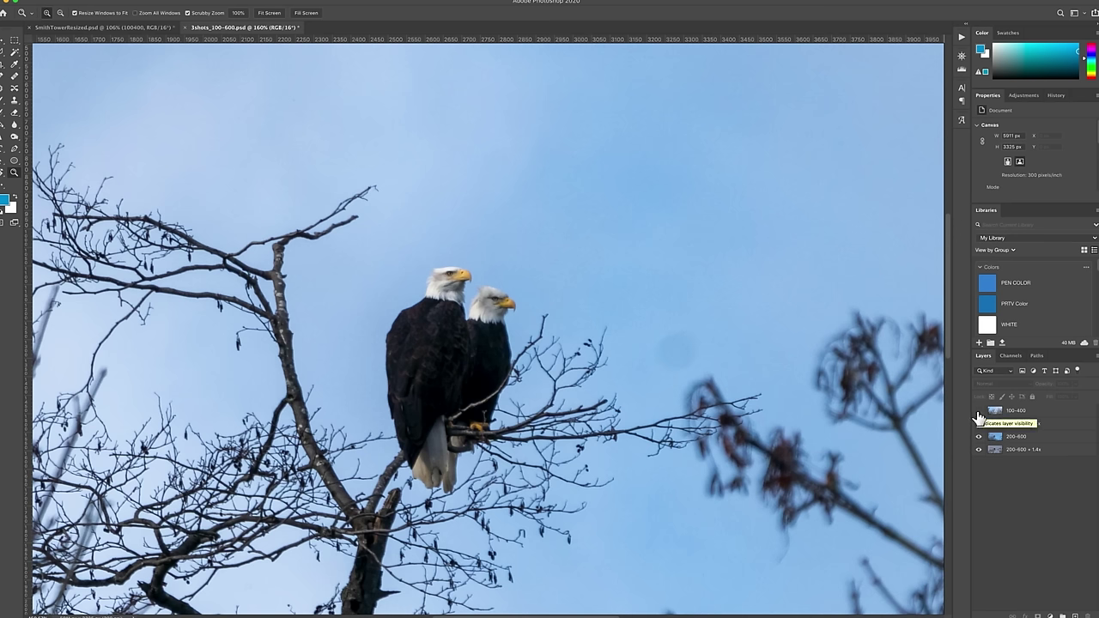
click(979, 413)
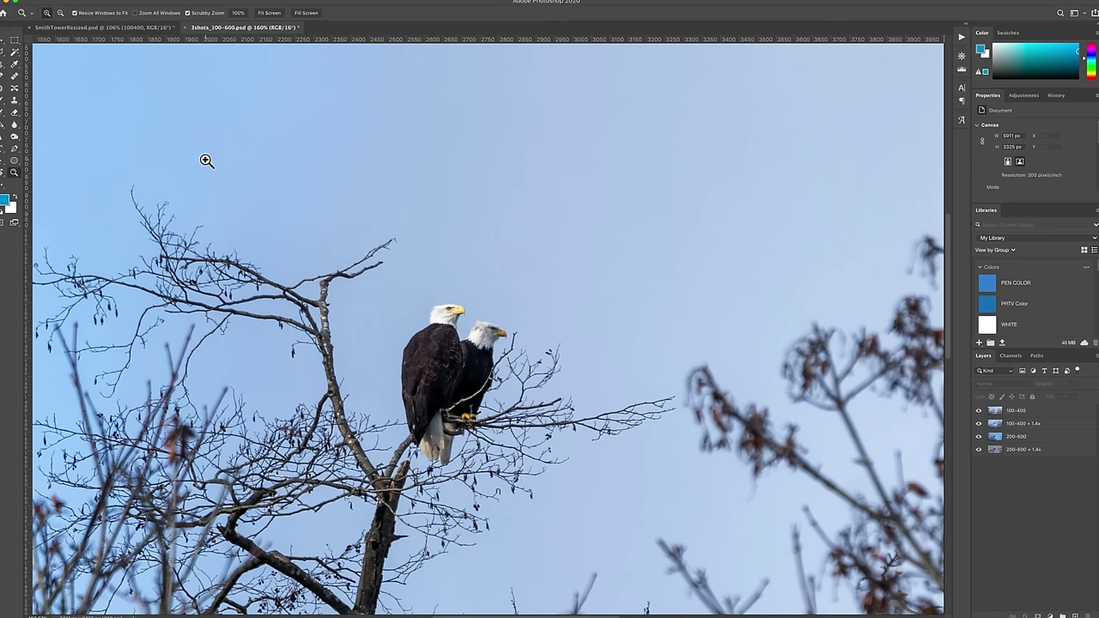
Bring up SmithTowerResized.psd in full view and compare its two shots by hiding and showing the 100400 layer
click(109, 31)
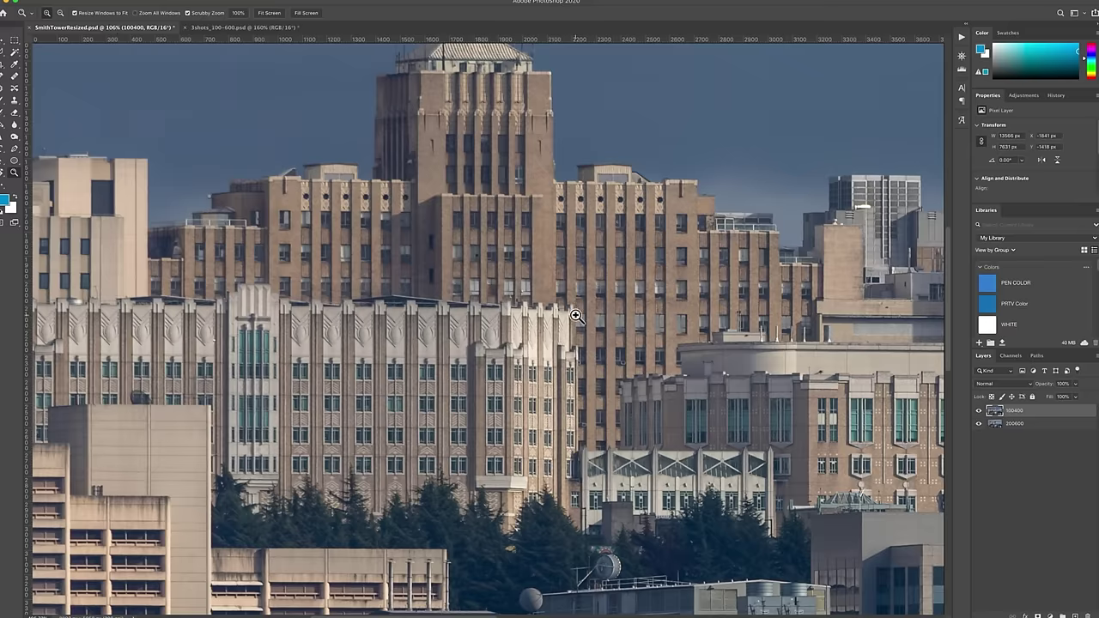
key(super+minus)
key(super+minus)
key(super+minus)
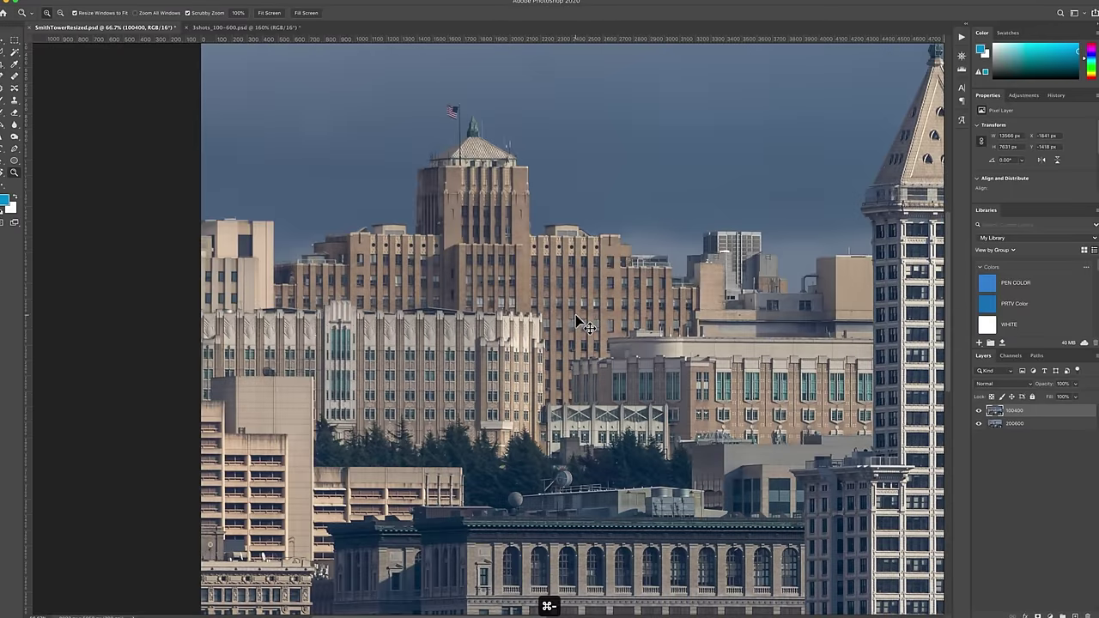
key(super+minus)
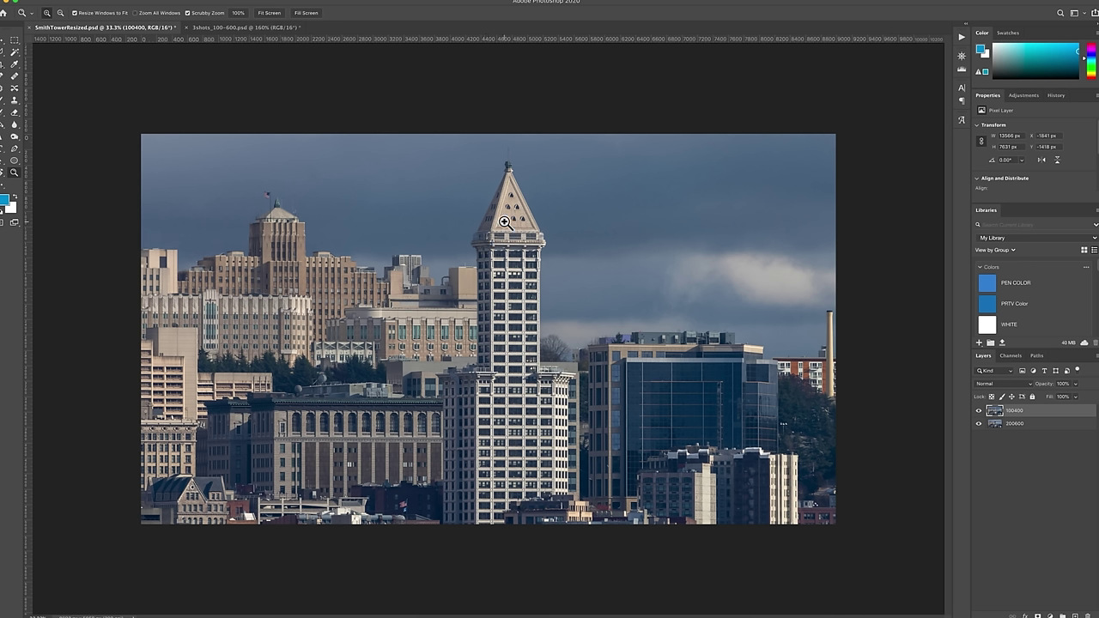
click(980, 412)
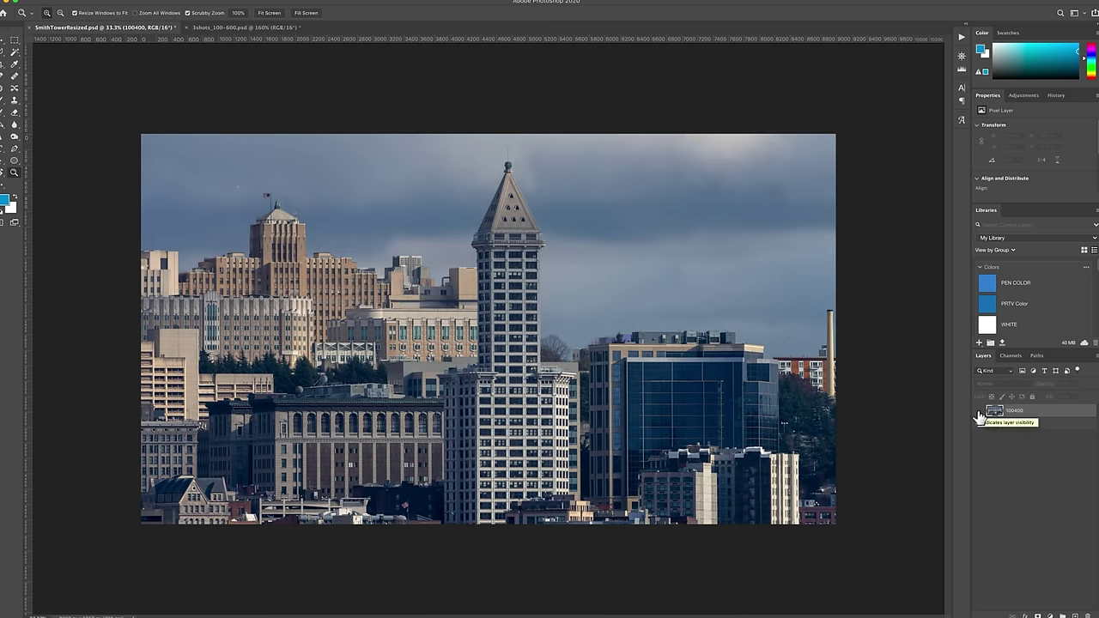
click(980, 412)
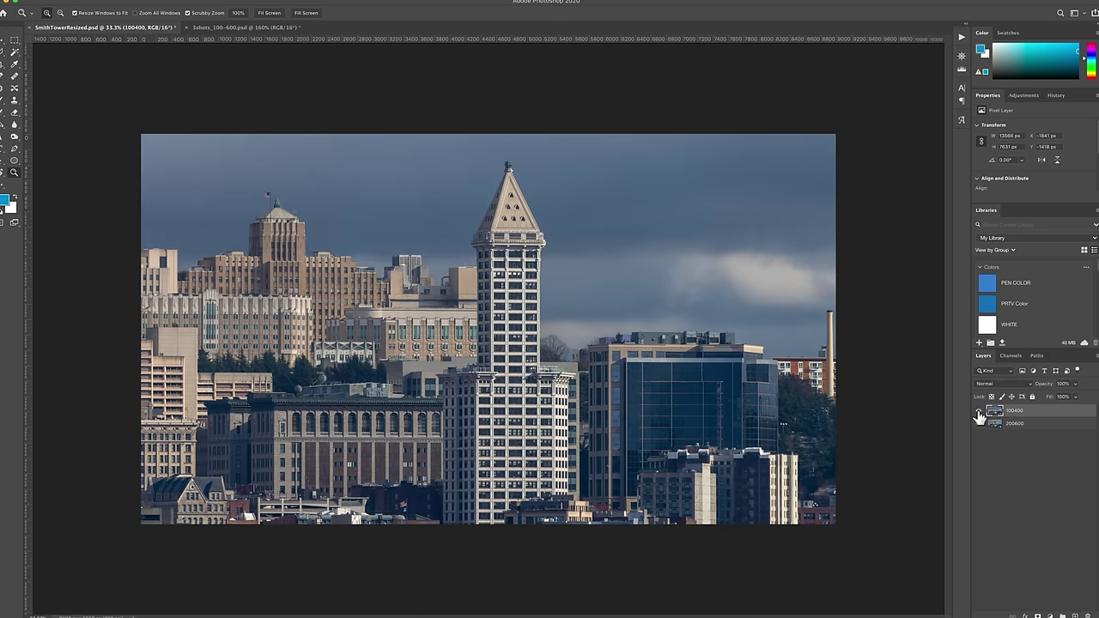
Compare the detail of the tower's pointed roof between both shots by toggling the 100400 layer's visibility twice
key(z)
drag(482, 242, 545, 338)
key(space)
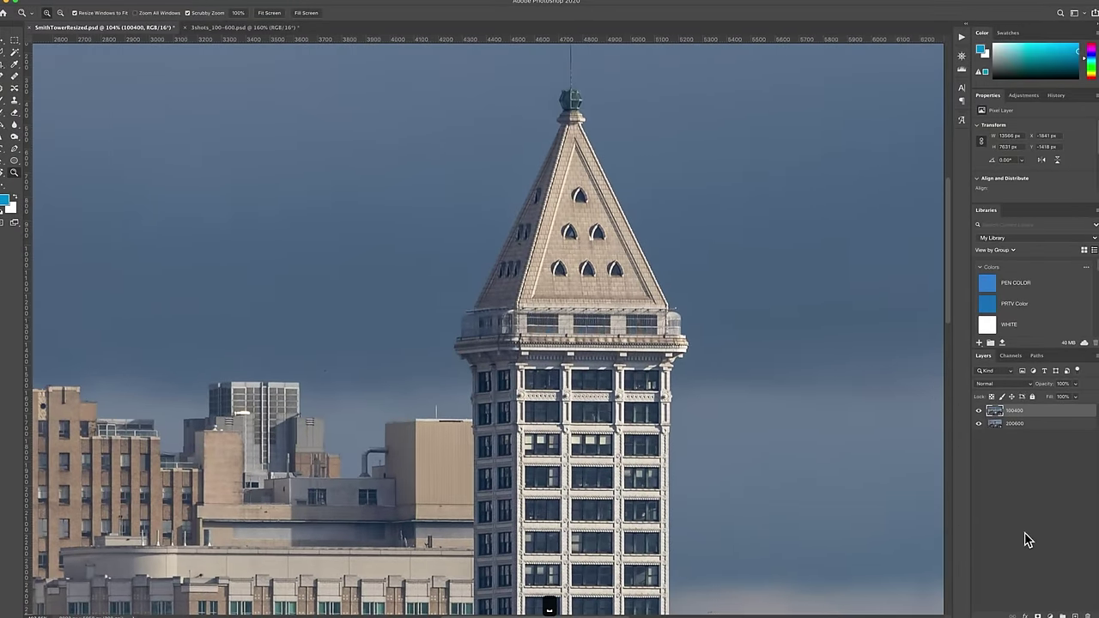
click(979, 411)
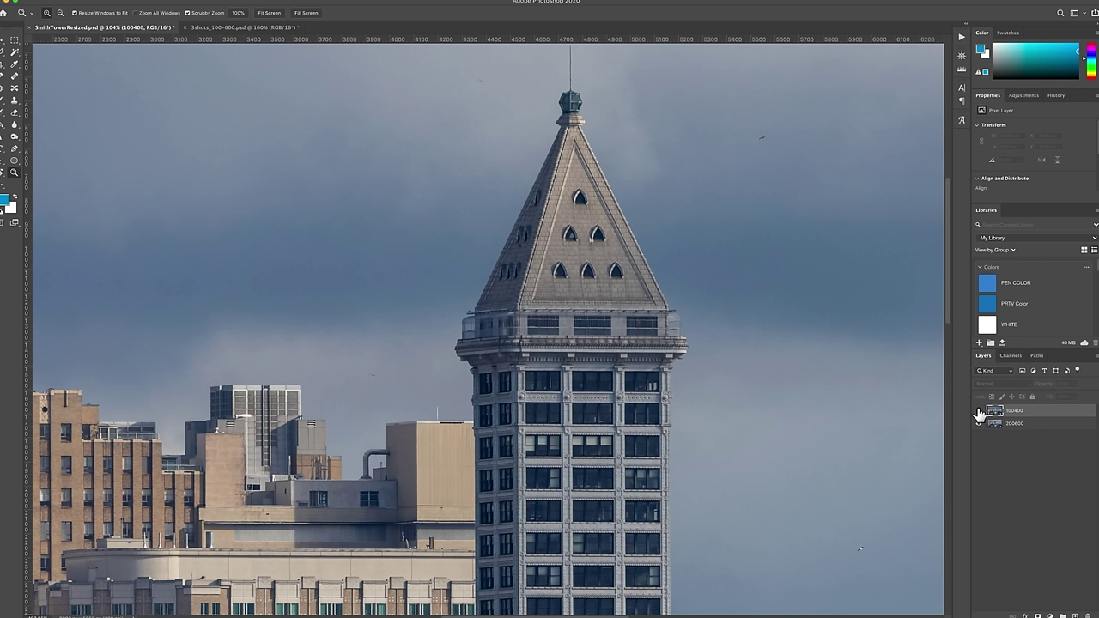
click(980, 415)
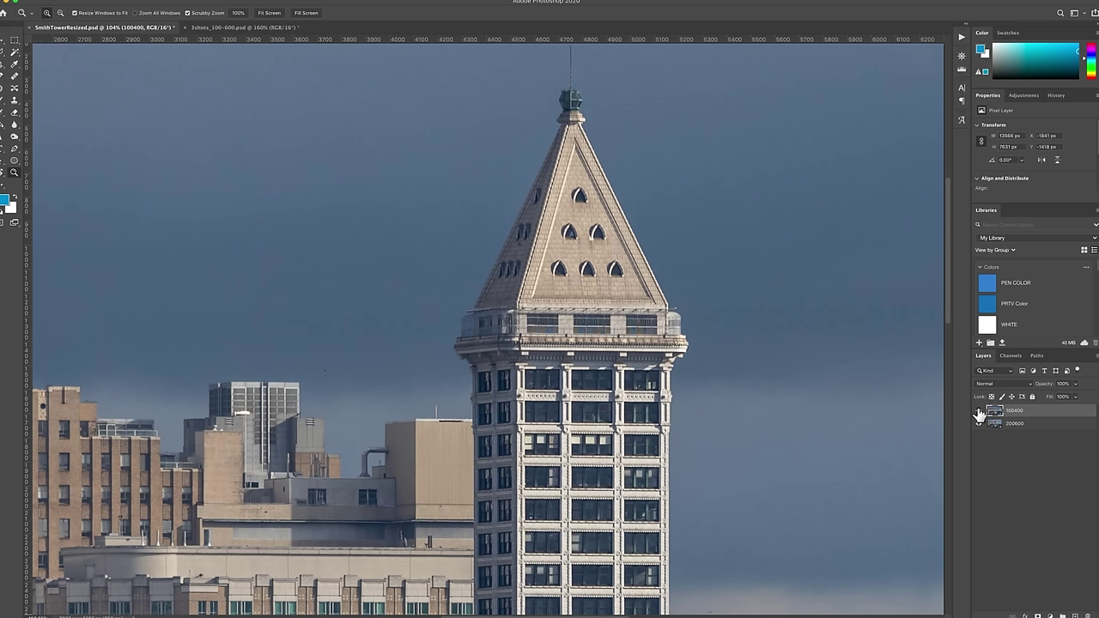
click(980, 415)
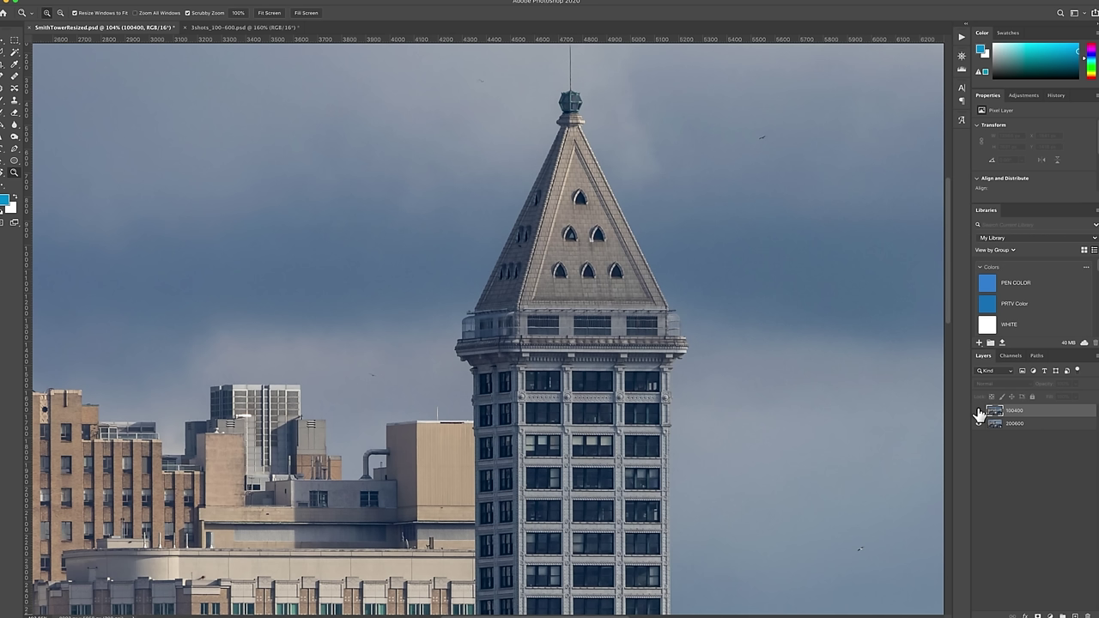
click(980, 415)
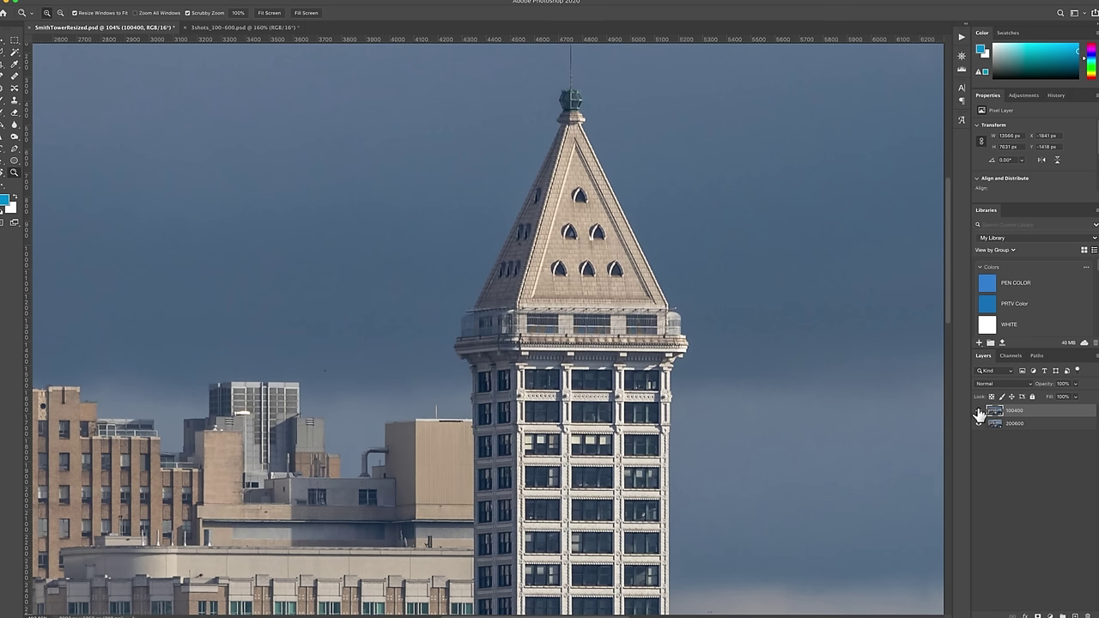
Switch to Lightroom Classic and compare the two 200 mm skyline photos side by side on the high-rise at 1:1 zoom
click(554, 617)
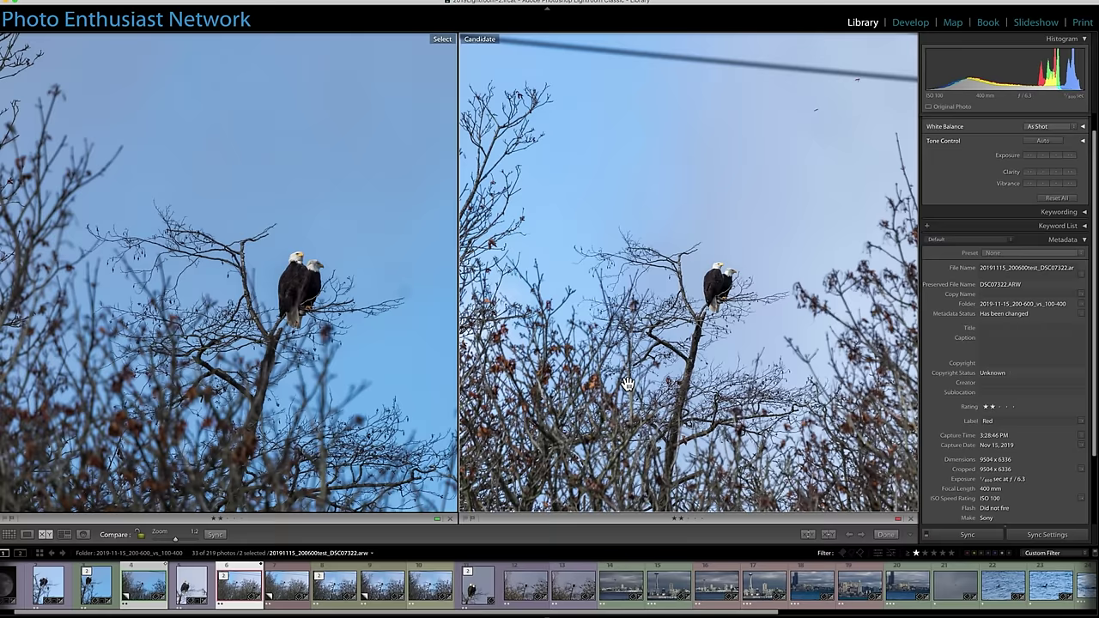
click(658, 593)
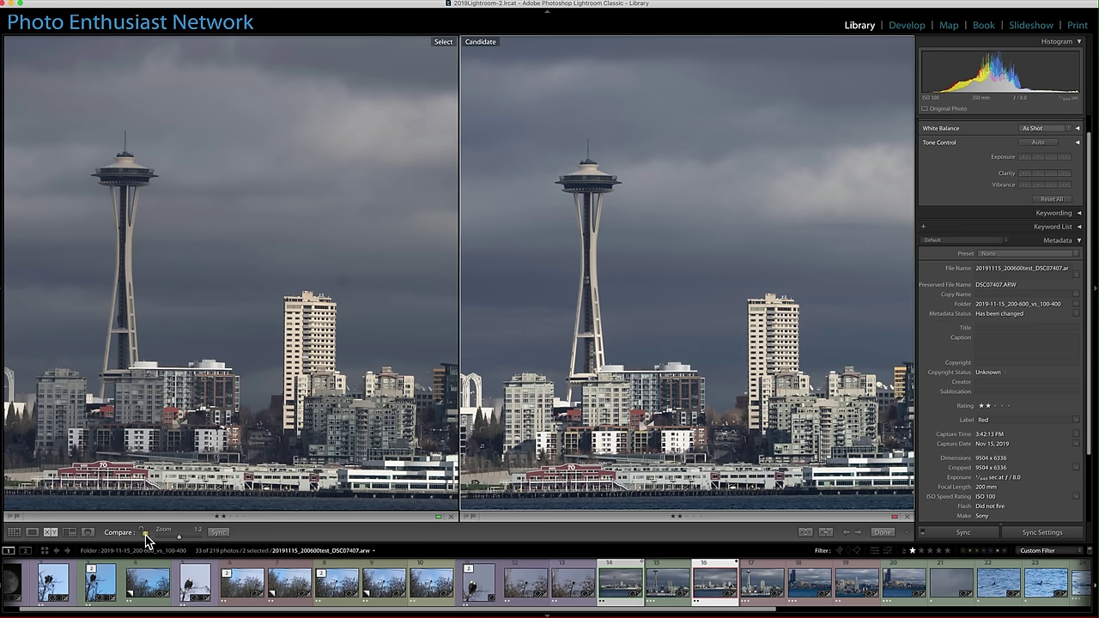
mouse_move(183, 534)
mouse_down()
mouse_move(214, 532)
mouse_move(181, 534)
mouse_up()
drag(368, 429, 260, 374)
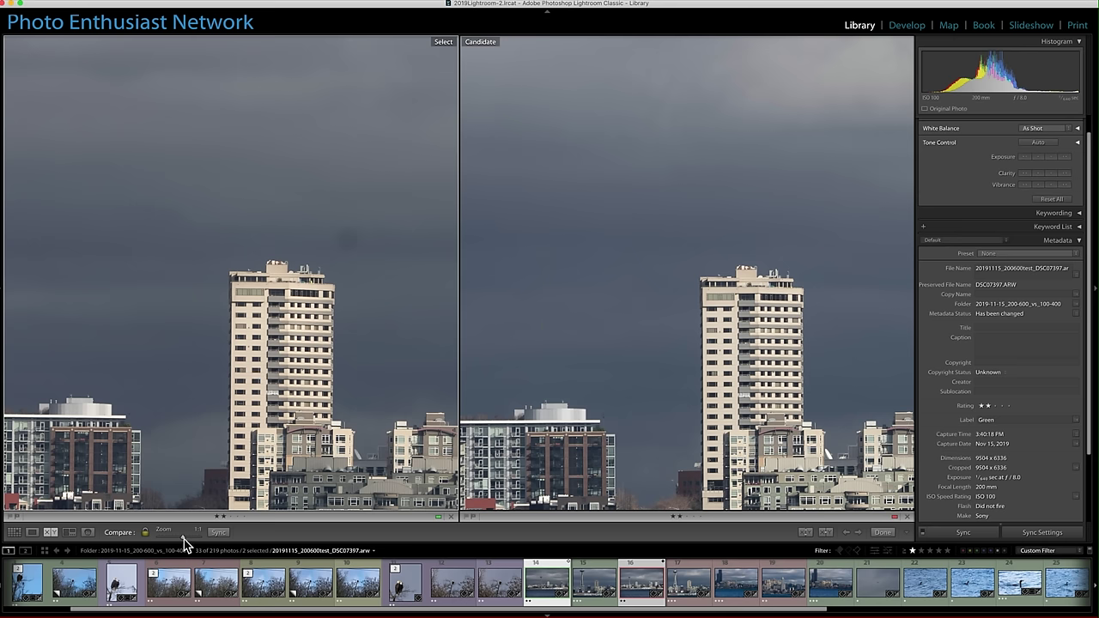
Compare the high-rise's roof and the top of the Space Needle in both photos at 2:1 zoom
drag(183, 539, 186, 540)
drag(373, 455, 286, 444)
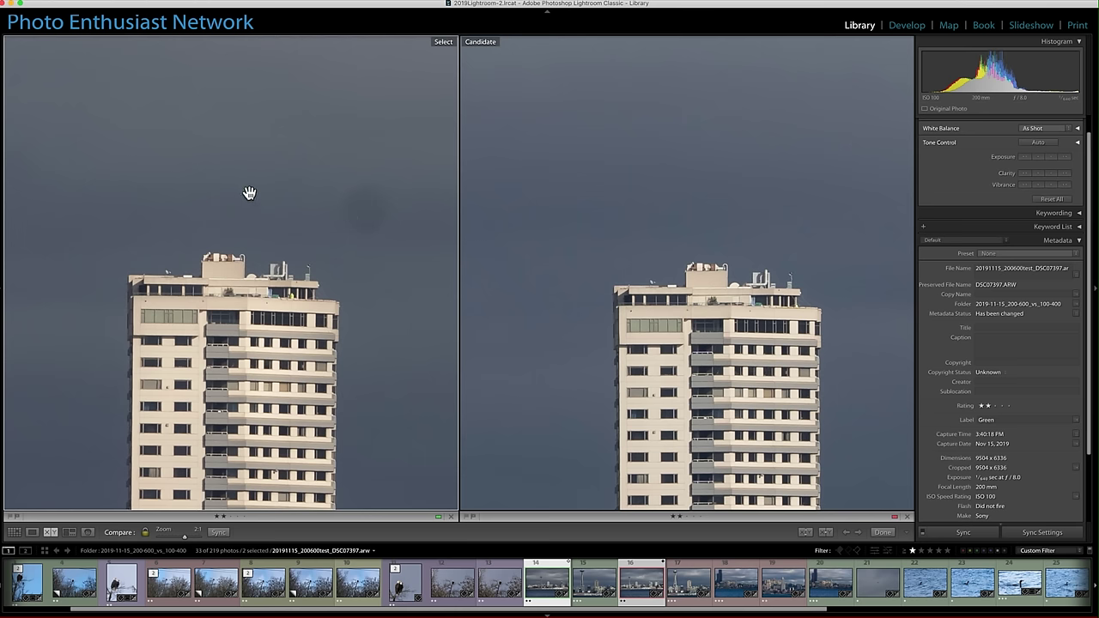
drag(67, 104, 831, 507)
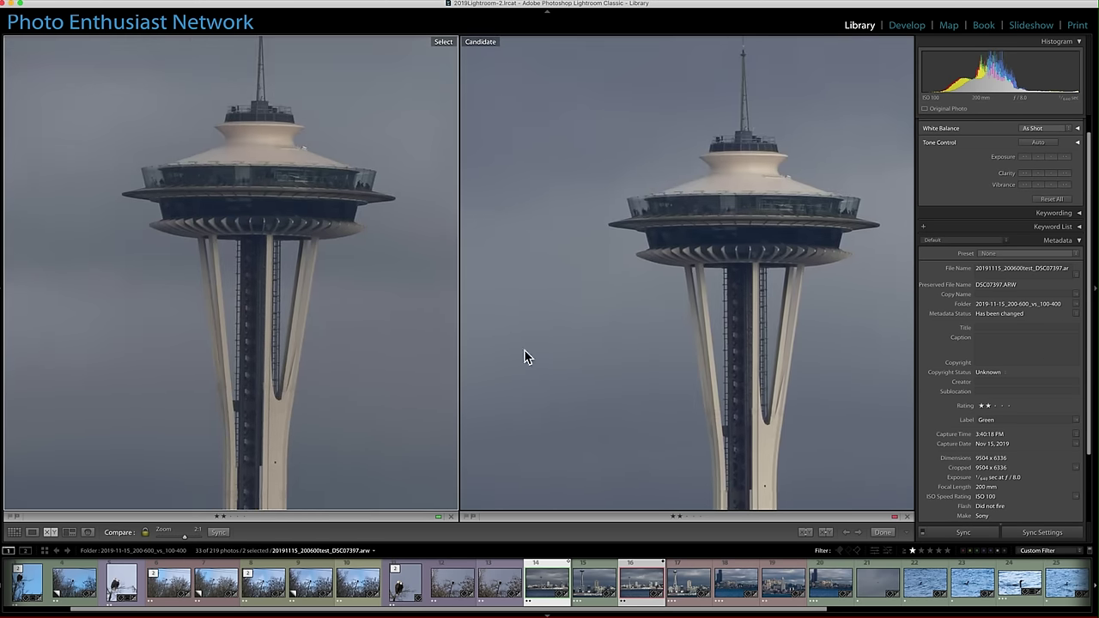
Compare the two 400 mm skyline photos side by side at 1:1 zoom on the Space Needle and the high-rise
drag(354, 254, 331, 297)
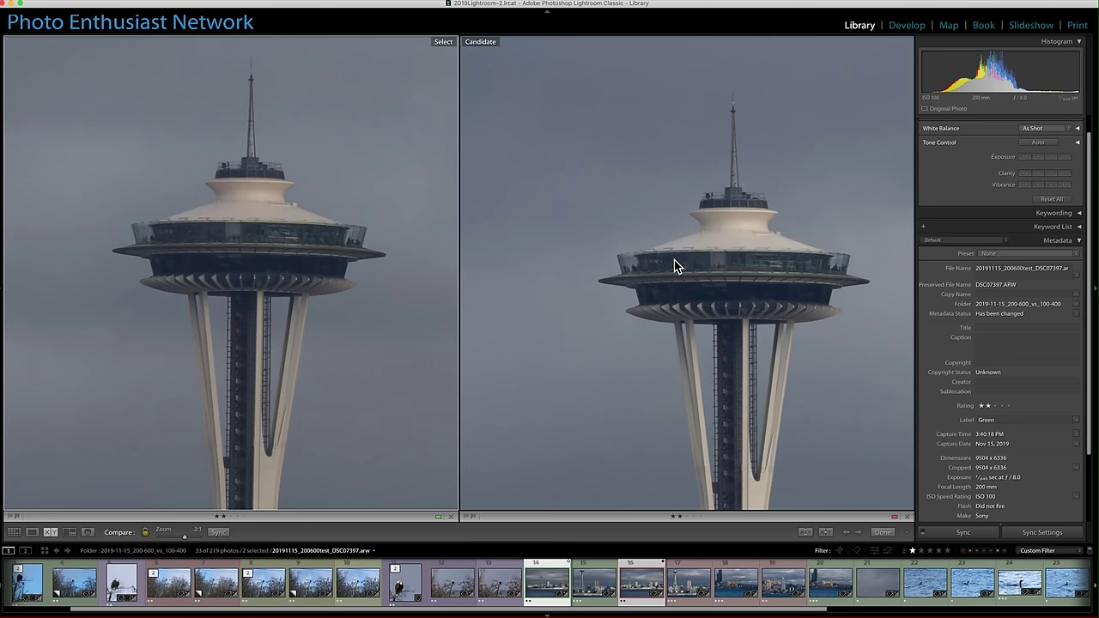
click(591, 593)
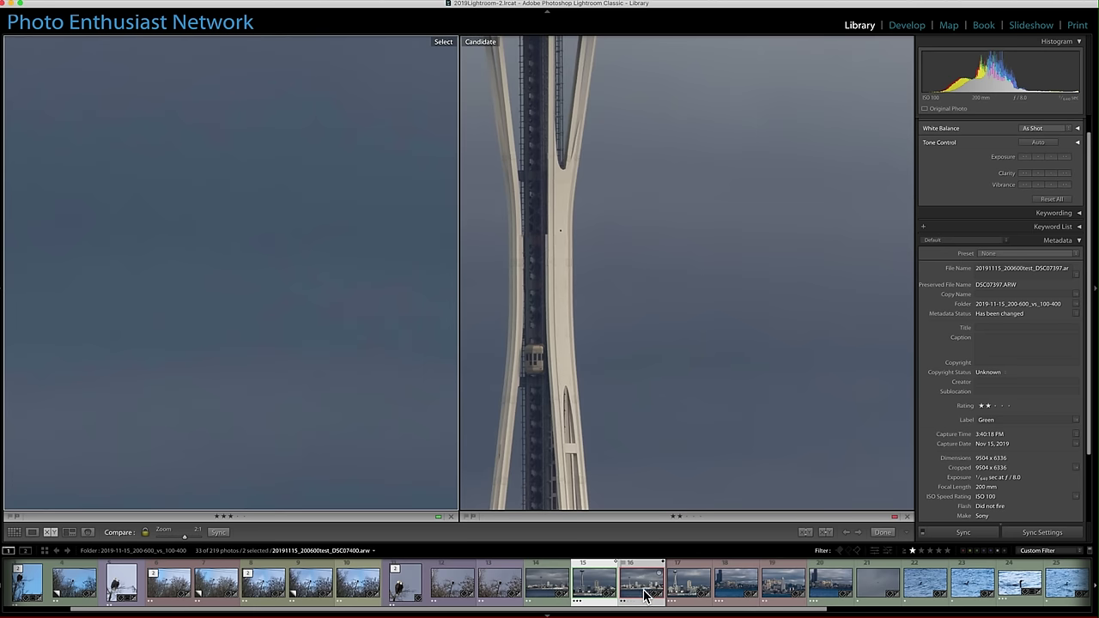
key(super+minus)
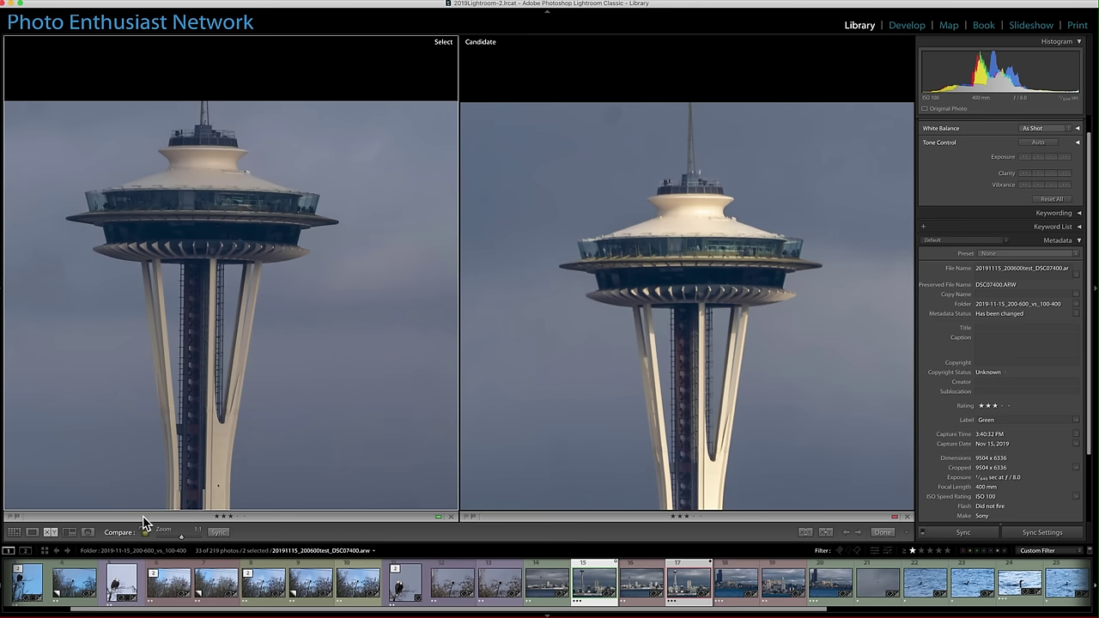
click(304, 461)
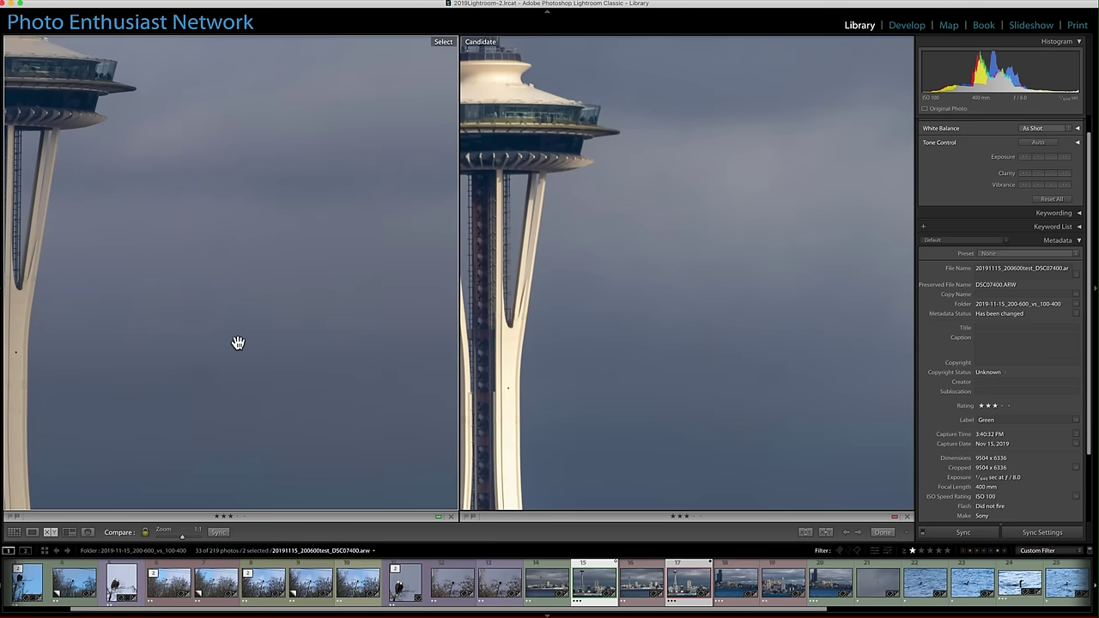
drag(149, 273, 271, 261)
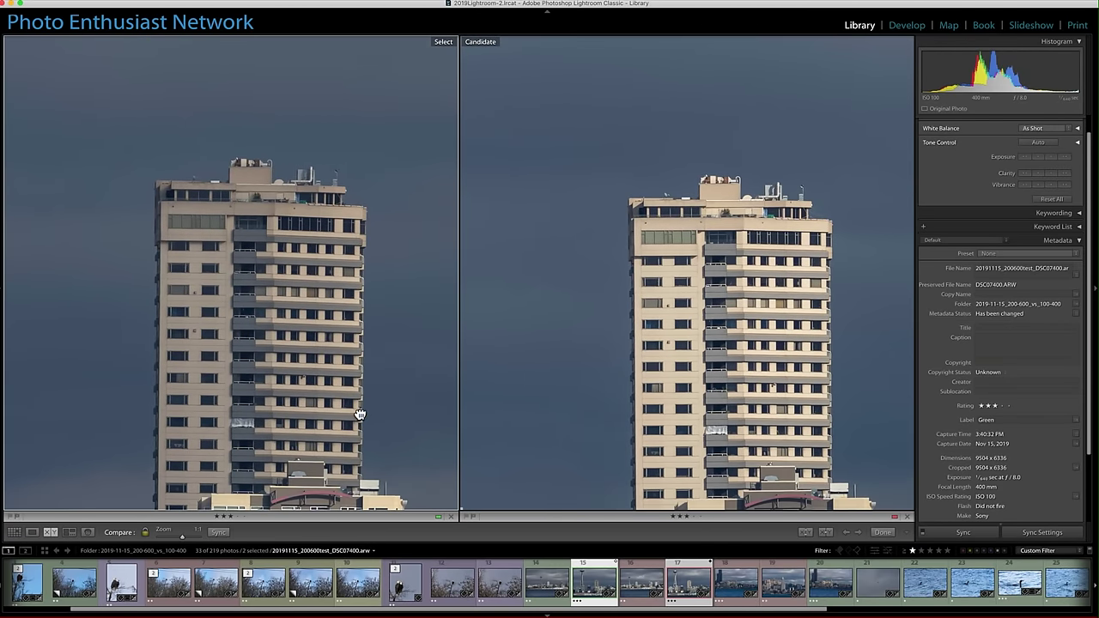
drag(358, 412, 353, 248)
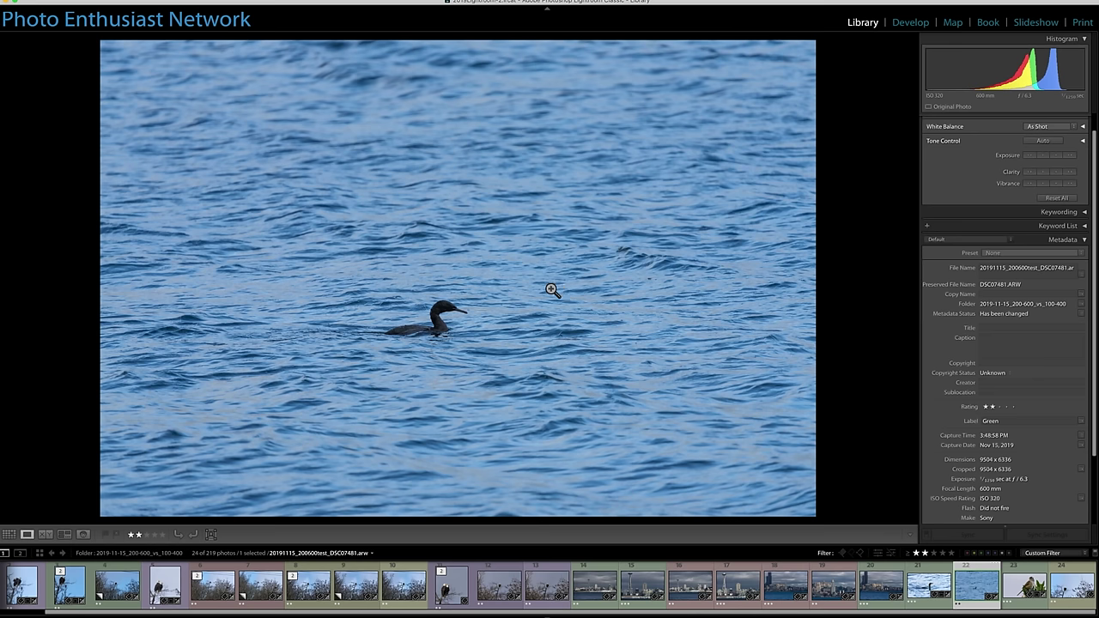
Examine the crop of the water bird photo 20191115_200600test_DSC07465.arw against its full frame, with the photo info overlay shown
click(930, 588)
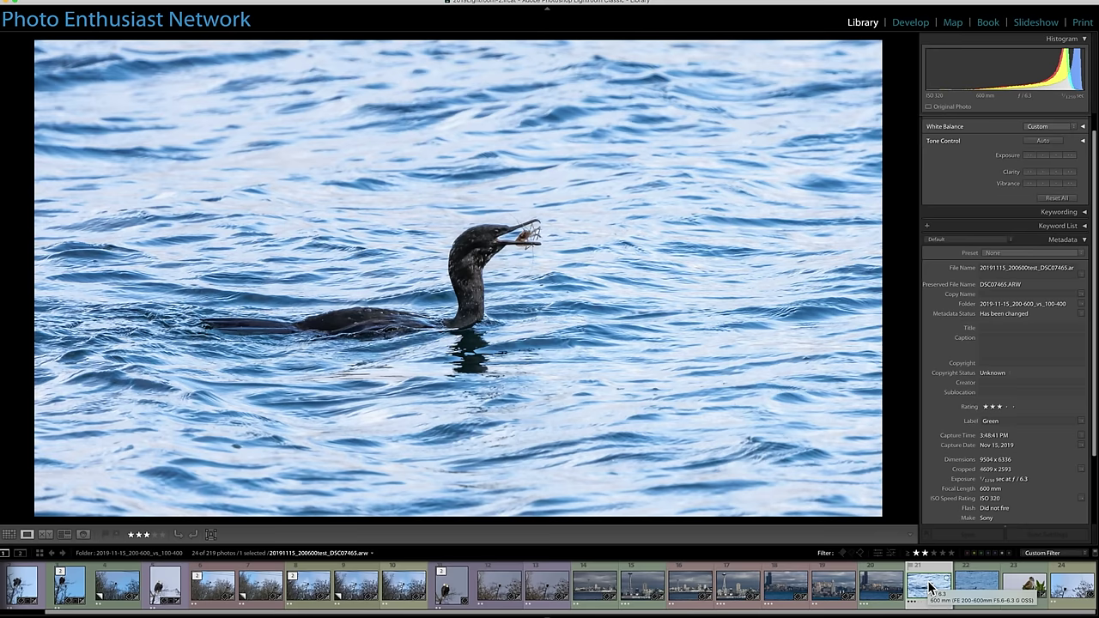
key(r)
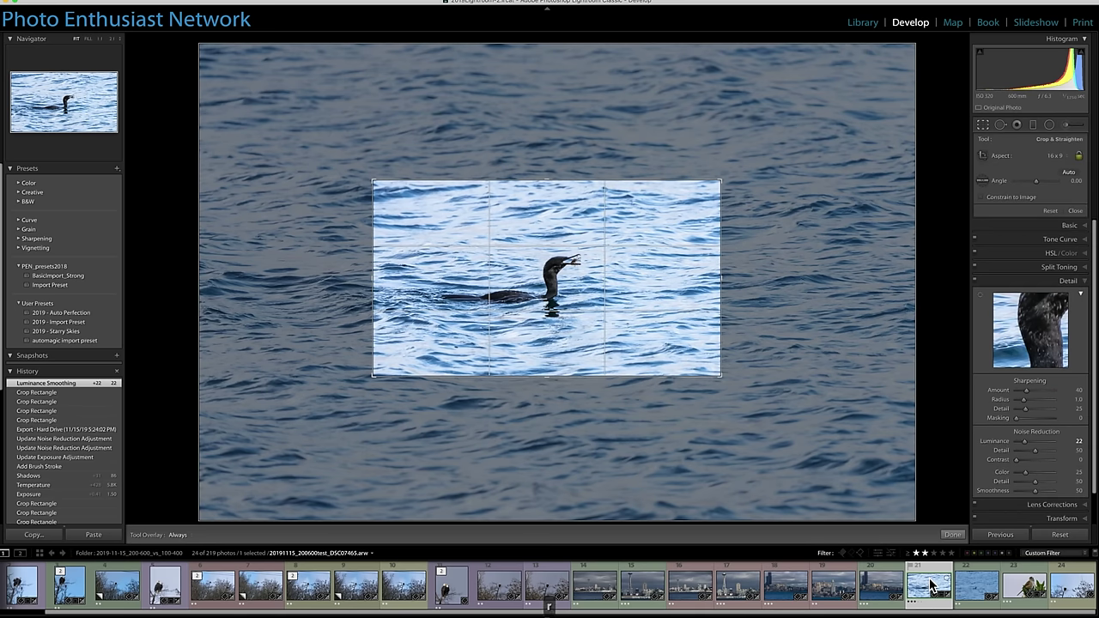
key(i)
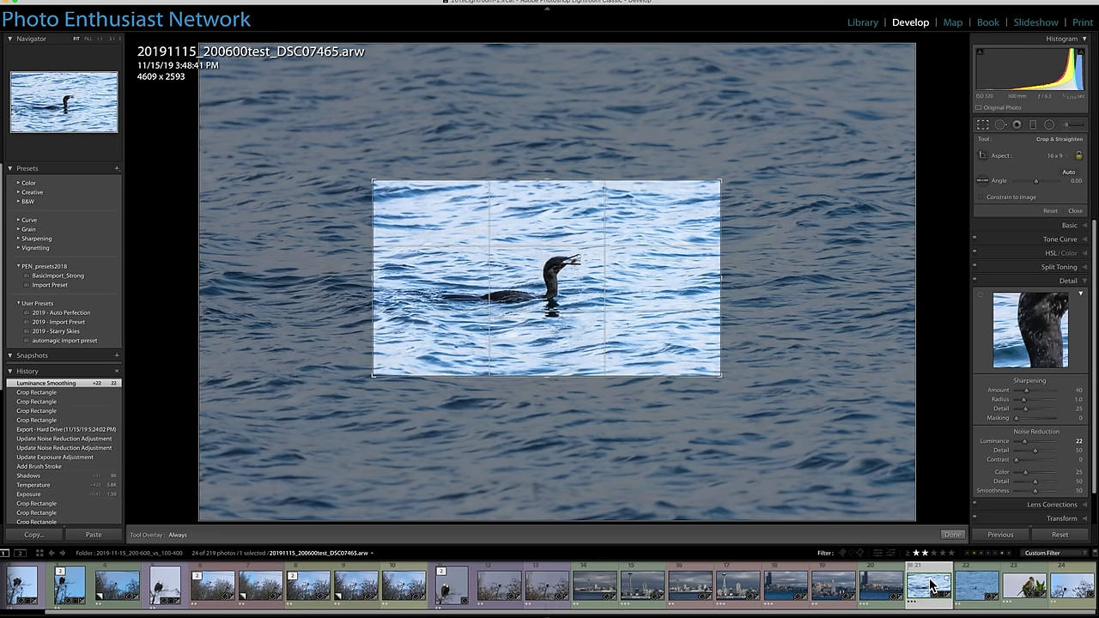
key(Return)
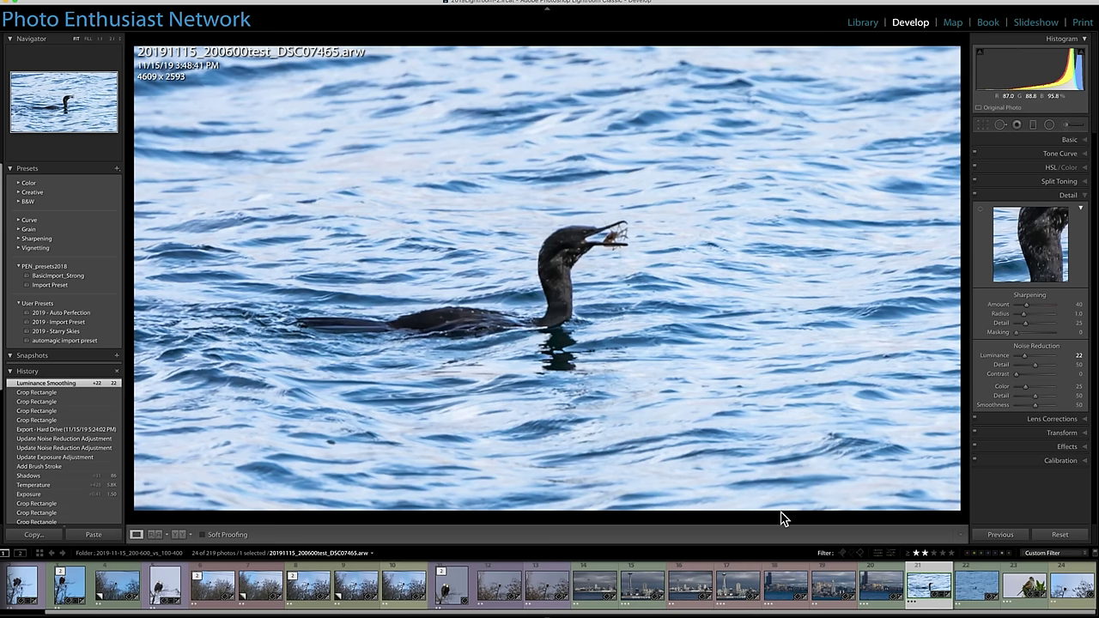
Bring up the photo of the small bird perched on the leafy shrub, 20191115_200600test_DSC07541.arw
click(1016, 588)
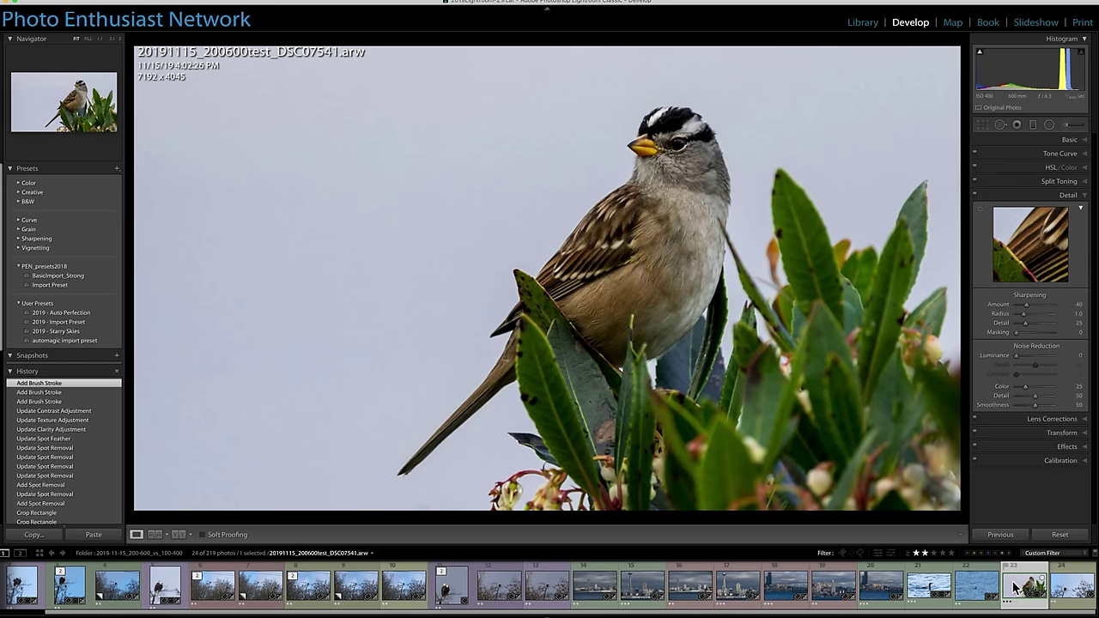